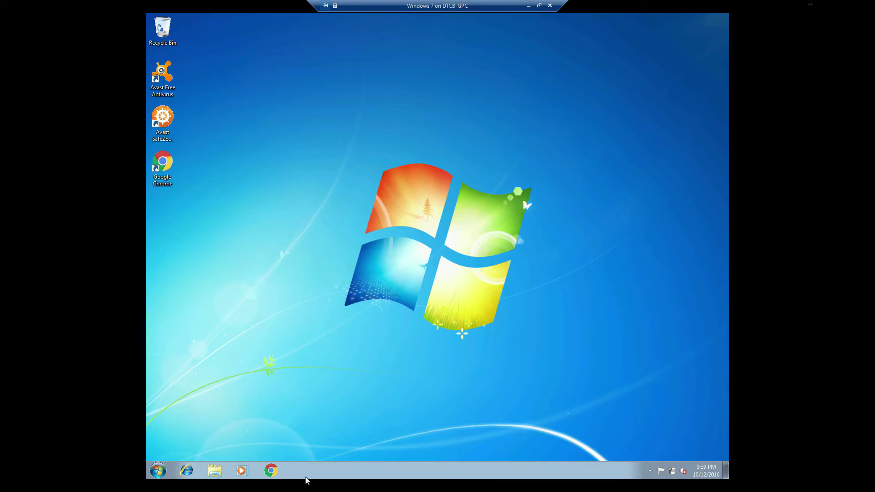
Open Google Chrome and enable the newly added Avast Online Security extension.
left_click(270, 470)
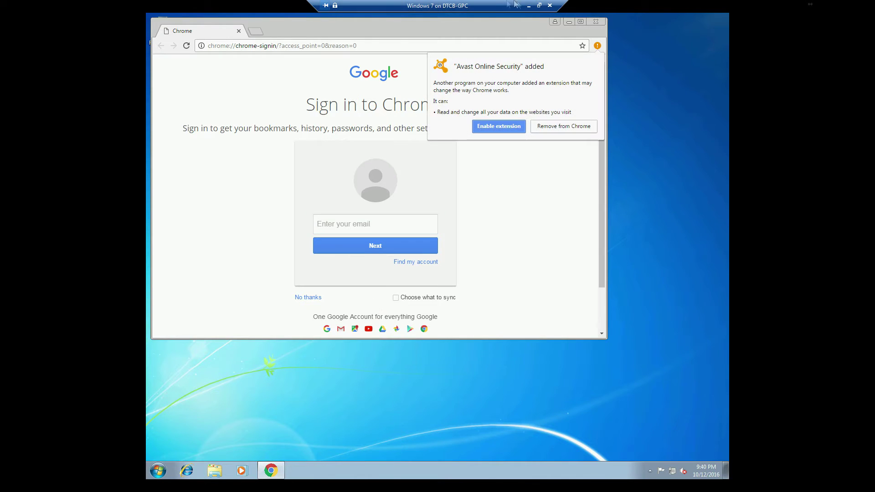
left_click(501, 127)
left_click(399, 45)
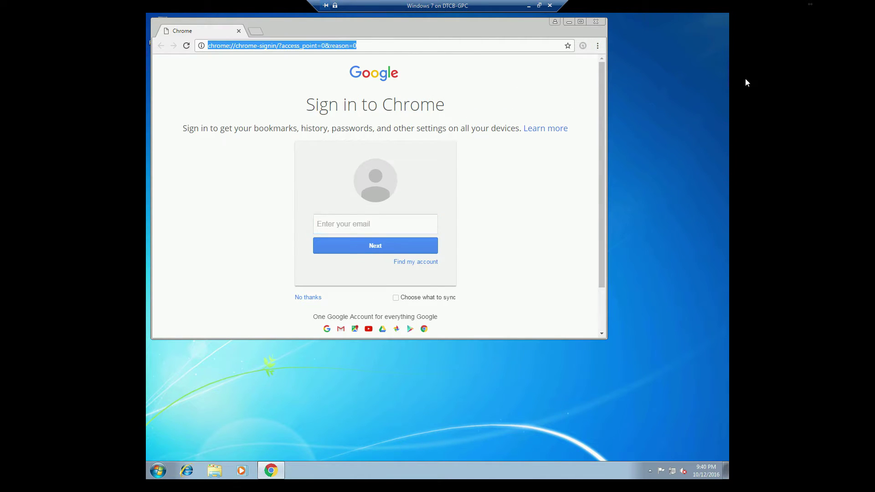
Search the web for peerblock and open the FileHippo PeerBlock 1.2 page.
type("peerbloc")
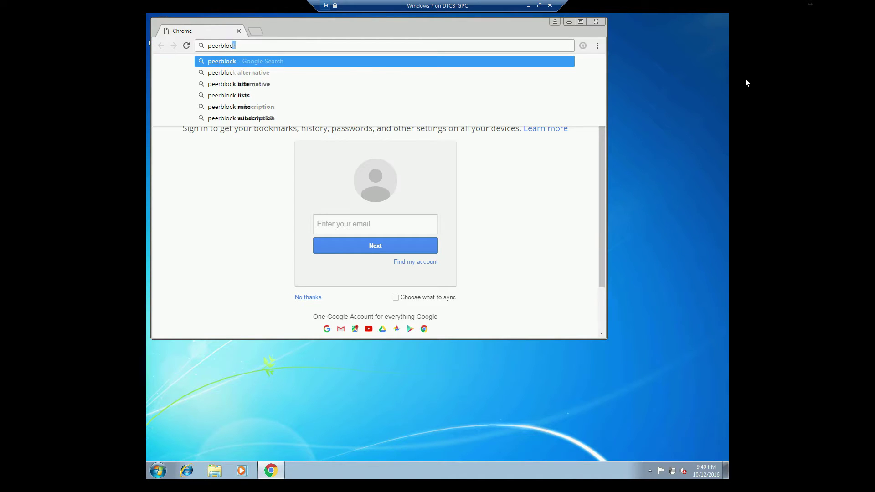
key("Return")
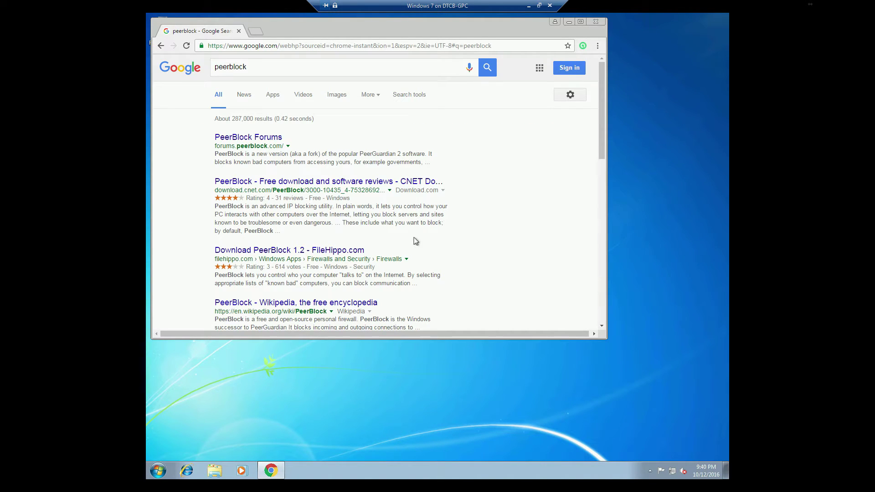
left_click(345, 252)
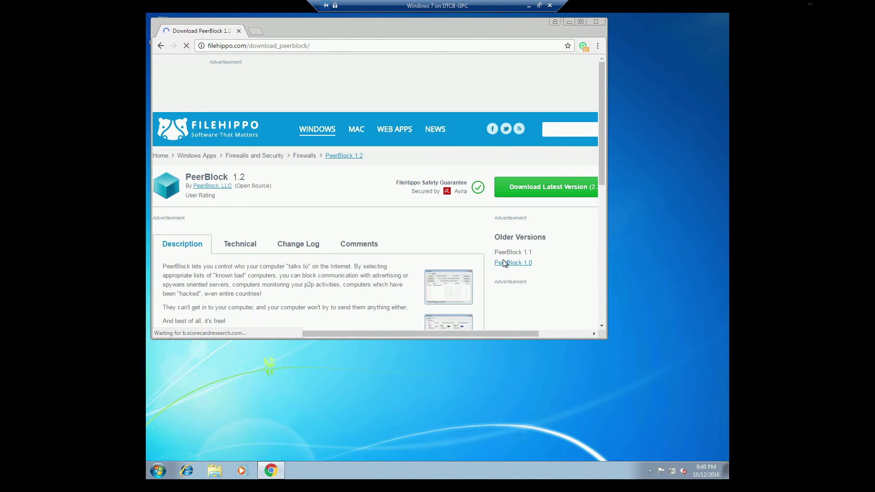
Download the latest PeerBlock version and launch the downloaded setup file.
left_click(535, 190)
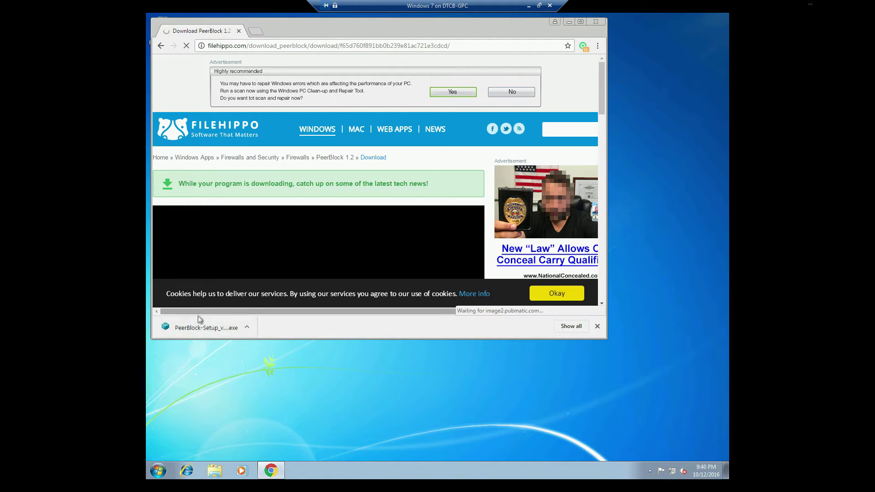
left_click(210, 329)
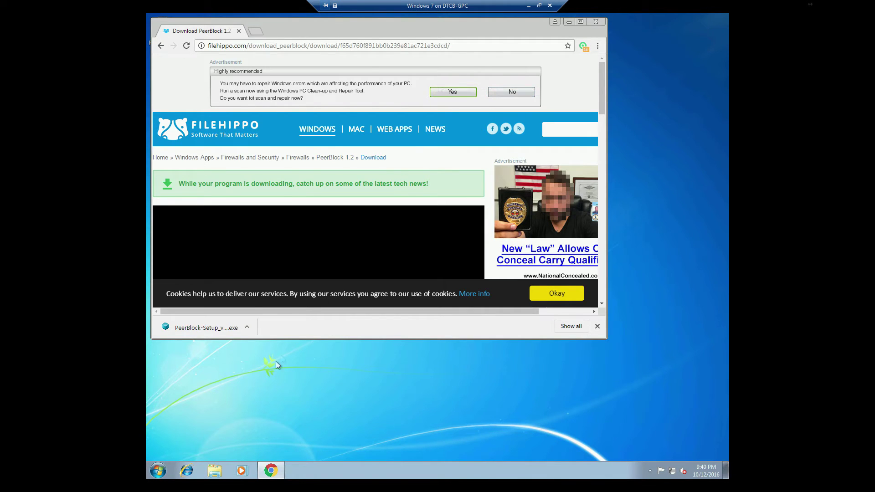
left_click(205, 328)
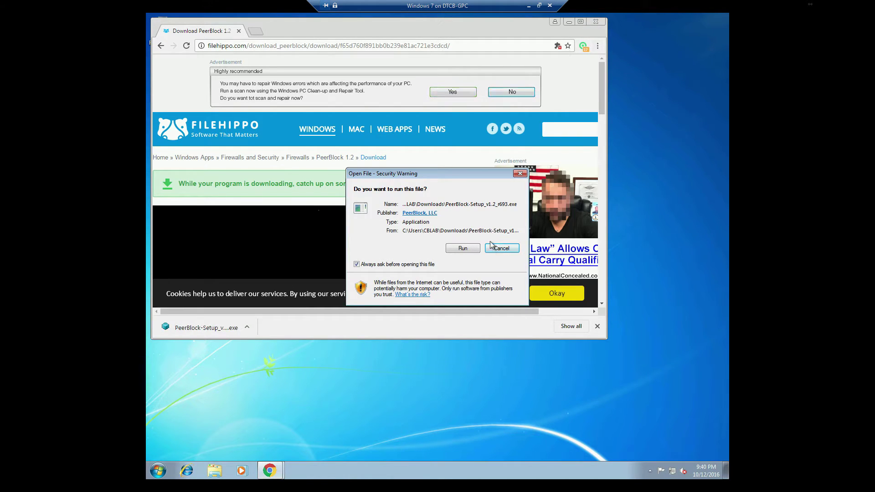
Allow the PeerBlock setup file past the security warning and User Account Control.
left_click(463, 247)
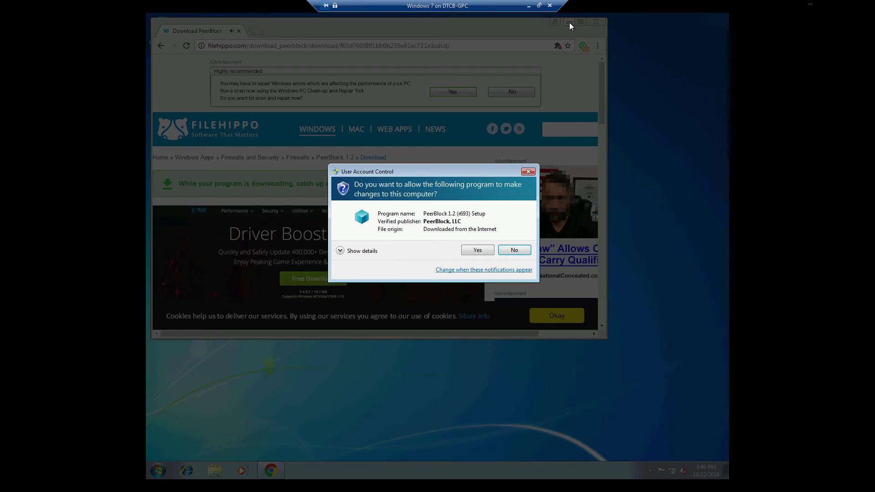
left_click(485, 254)
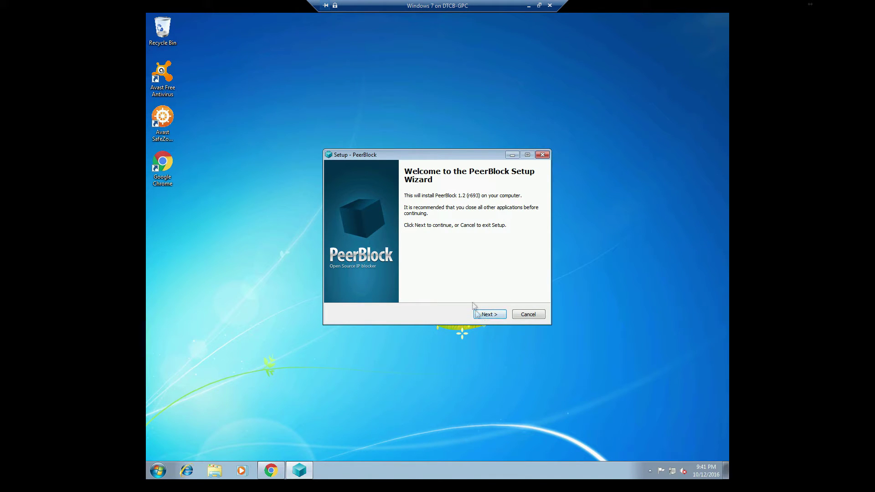
Accept the license and install PeerBlock with default folder, Start Menu folder and desktop icon.
left_click(504, 315)
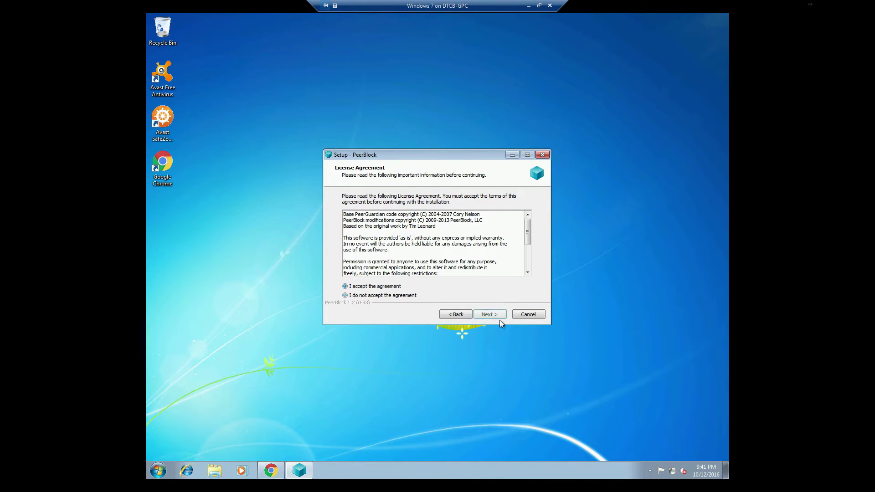
left_click(496, 316)
left_click(487, 316)
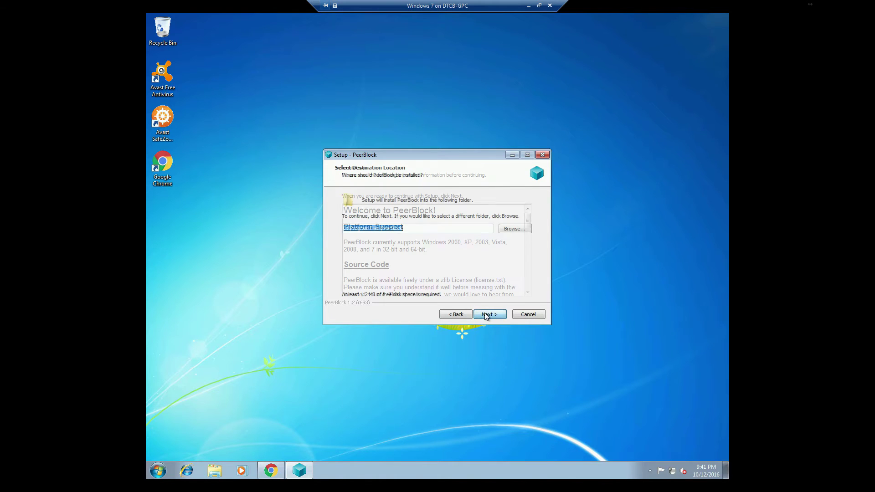
left_click(486, 316)
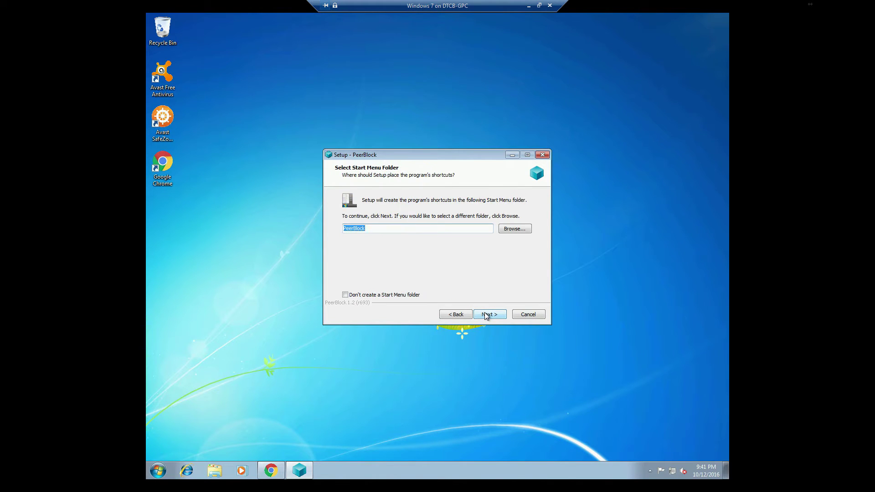
left_click(486, 316)
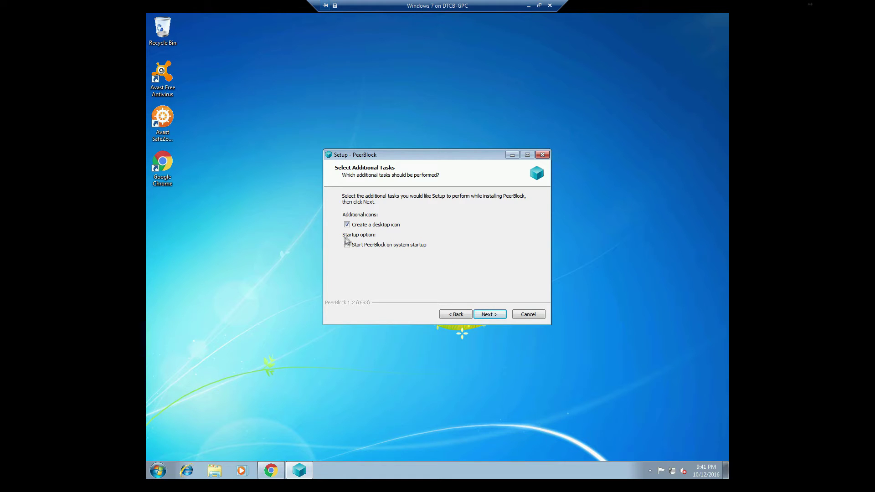
left_click(496, 316)
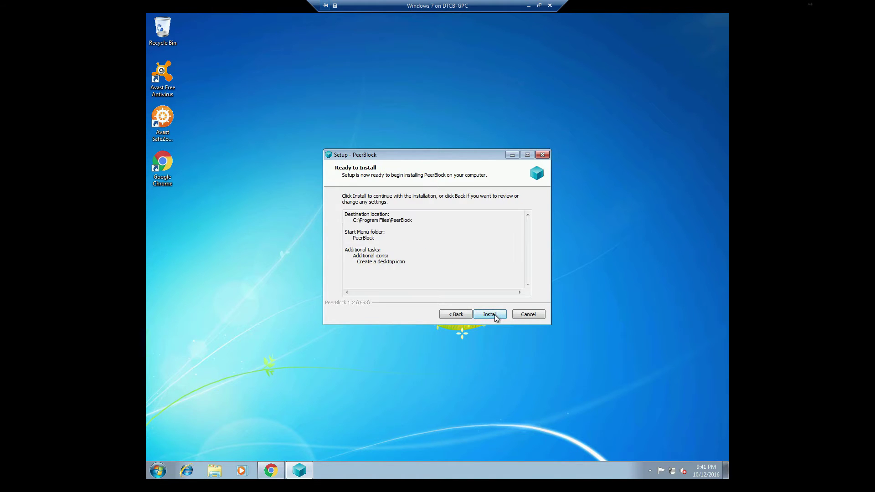
left_click(489, 315)
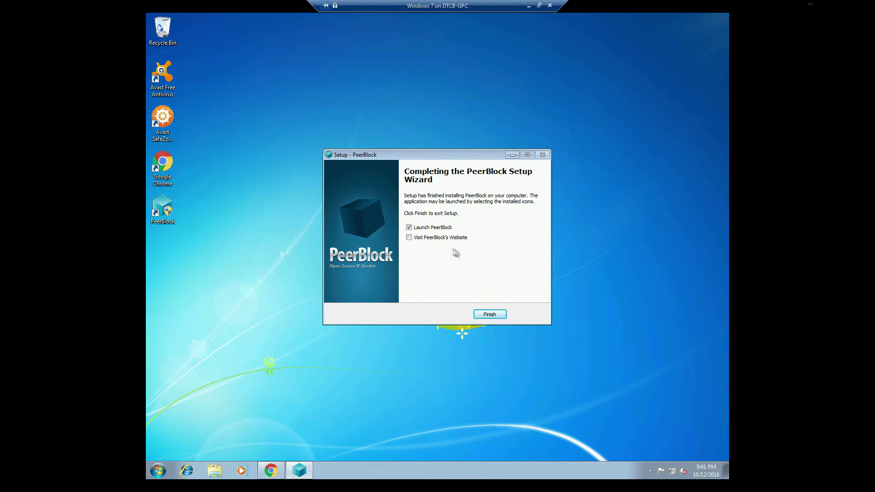
left_click(409, 226)
Finish setup and in the Startup Wizard add Ads, Spyware and custom import/create lists.
left_click(496, 315)
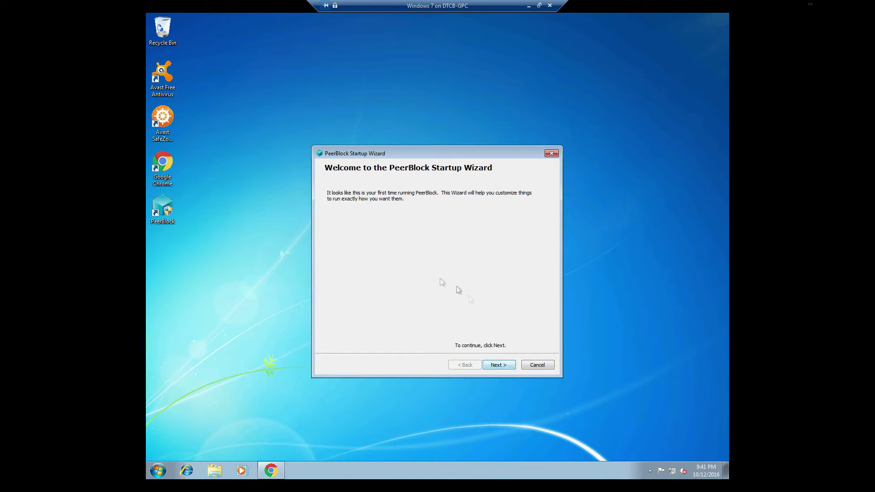
left_click(497, 367)
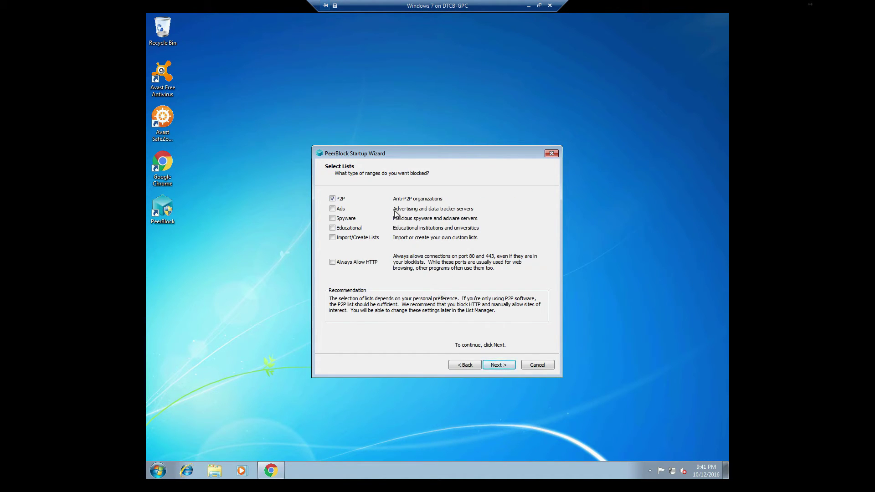
left_click(332, 209)
left_click(332, 218)
left_click(332, 237)
Enable the P2P, Spyware, Advertising and Education default lists.
left_click(496, 364)
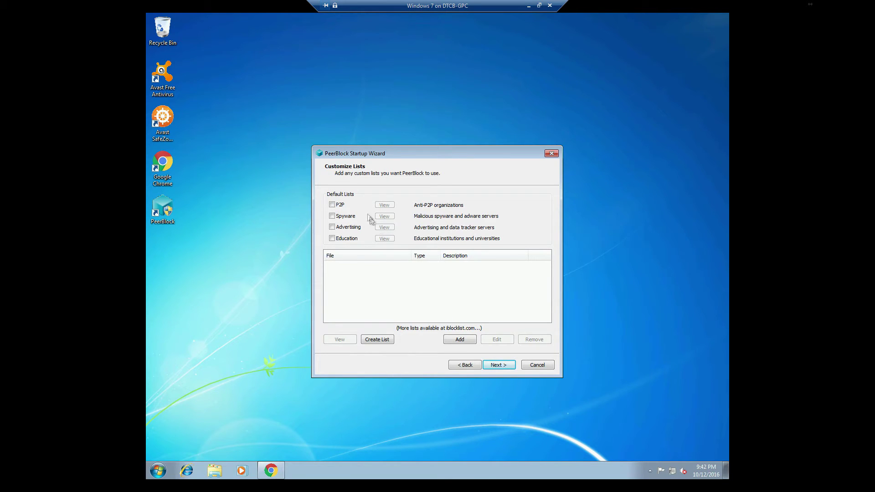
left_click(332, 204)
left_click(332, 216)
left_click(332, 227)
left_click(334, 240)
Keep the every-other-day update schedule and finish the Startup Wizard.
left_click(499, 370)
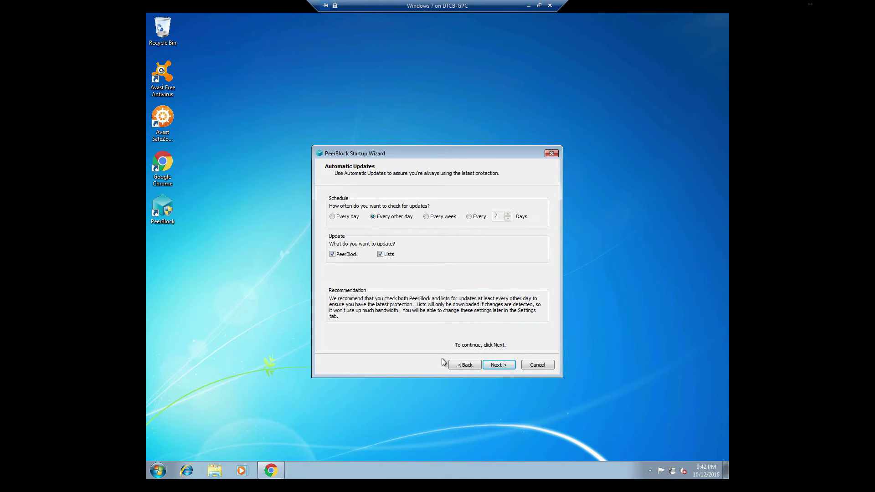
left_click(498, 365)
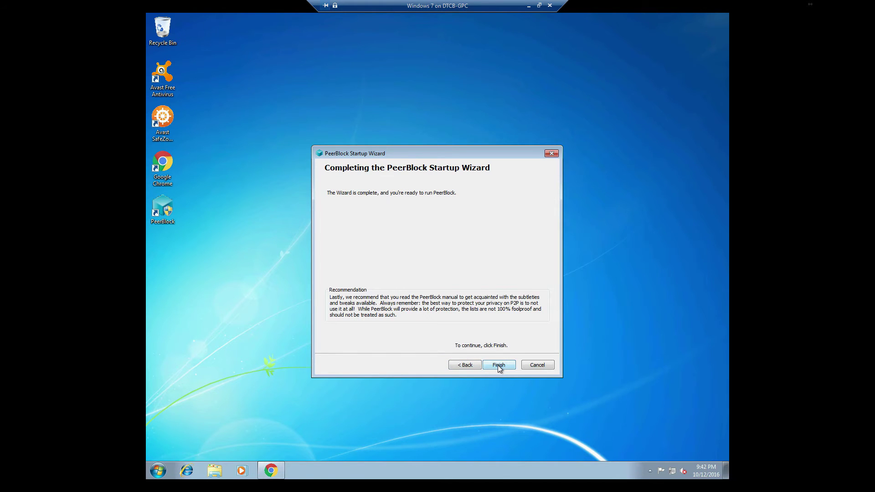
left_click(498, 365)
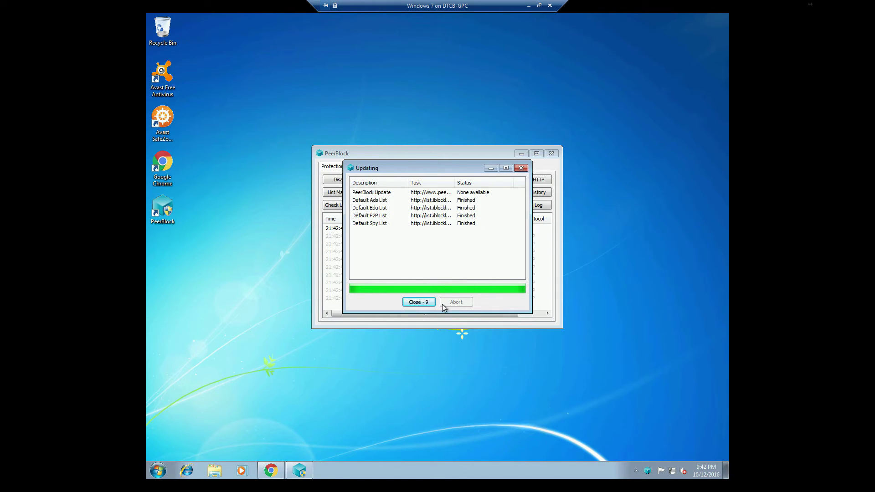
Close the finished list update and show the hidden notification-area icons.
left_click(418, 302)
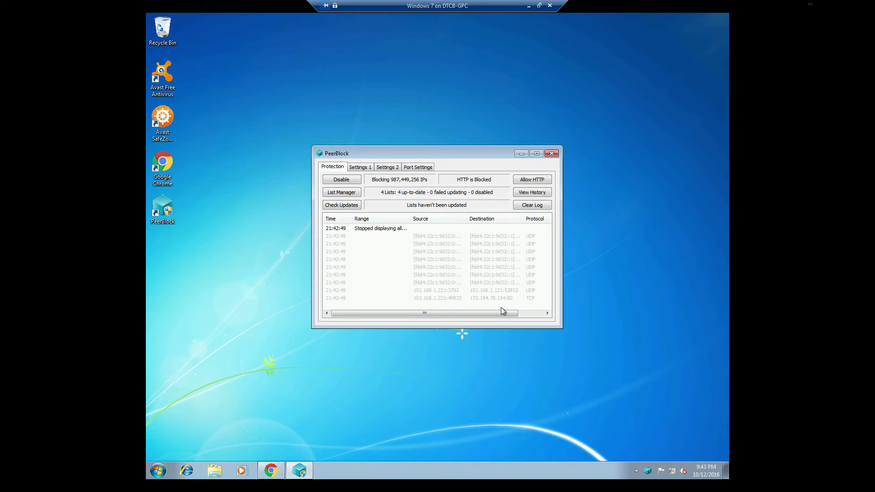
left_click(636, 471)
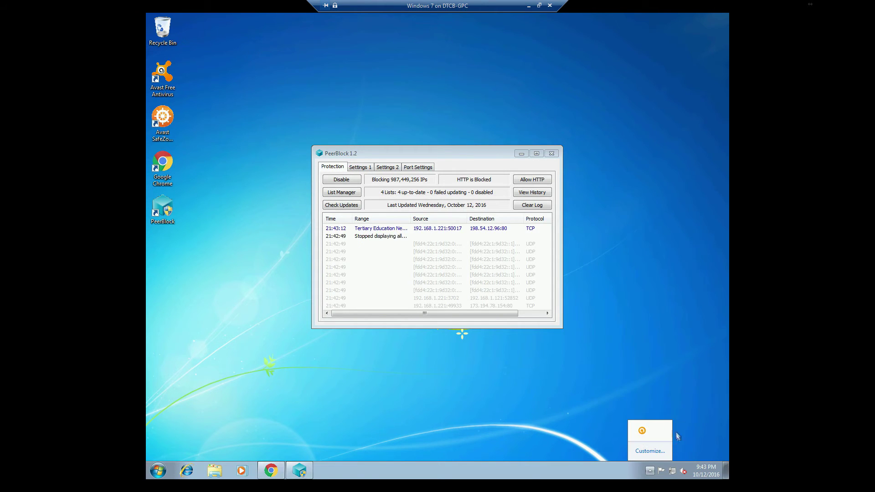
left_click(465, 390)
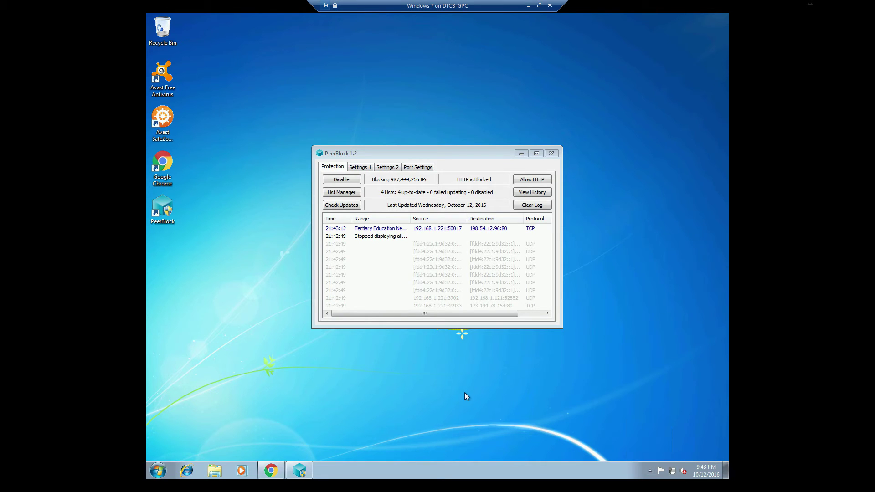
left_click(394, 230)
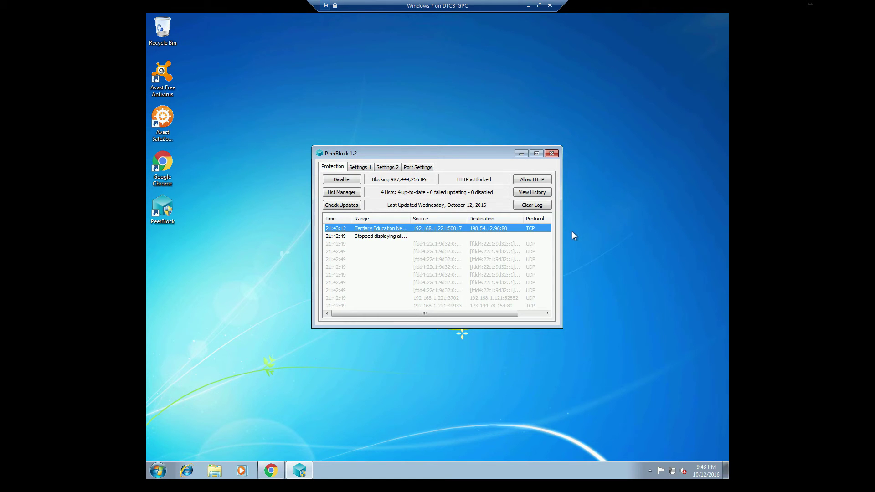
left_click(365, 168)
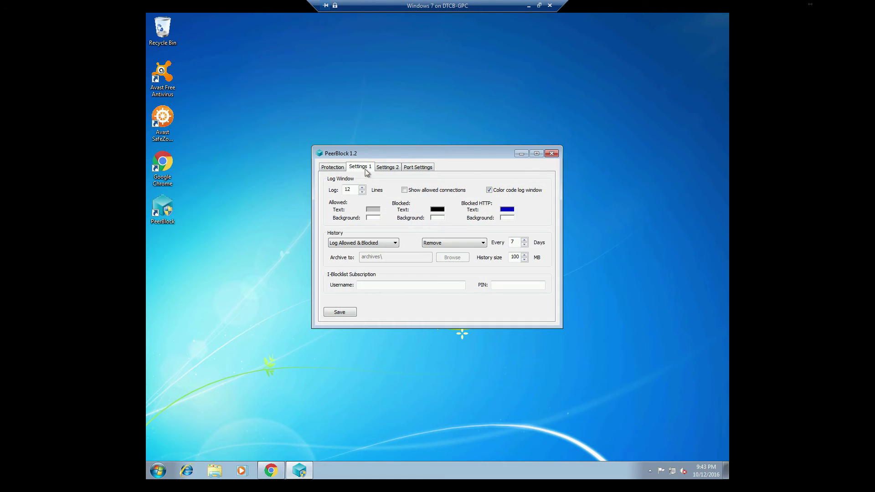
left_click(338, 168)
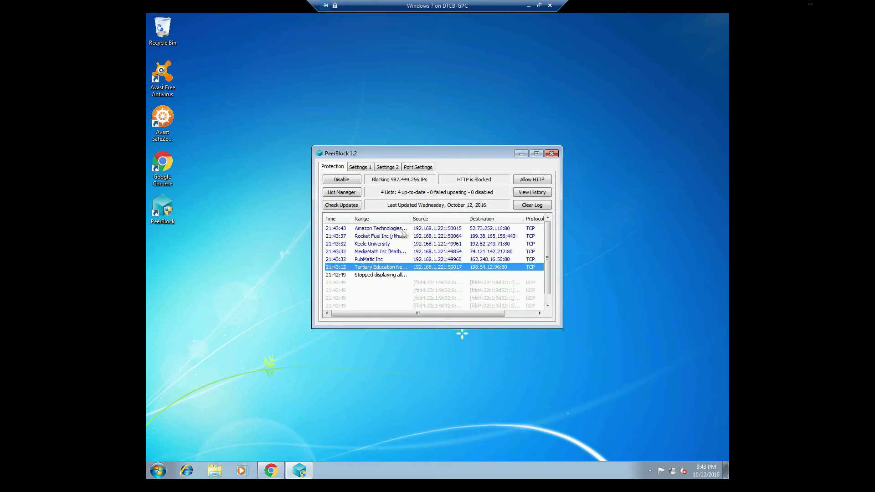
left_click_drag(463, 314, 560, 246)
left_click_drag(477, 316, 370, 263)
left_click_drag(474, 313, 517, 310)
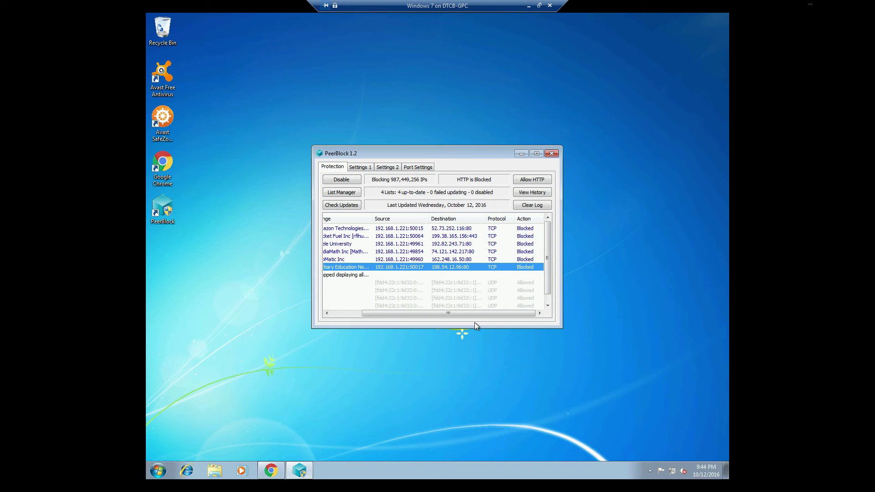
left_click_drag(477, 314, 423, 311)
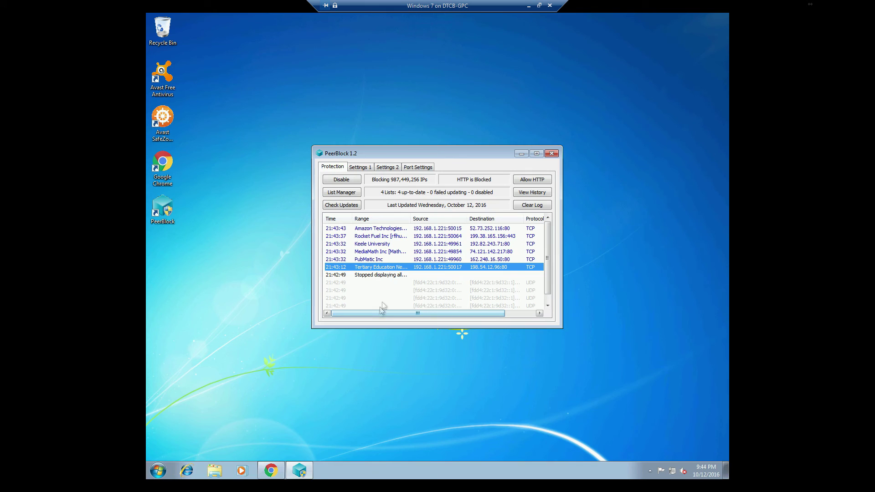
left_click(368, 170)
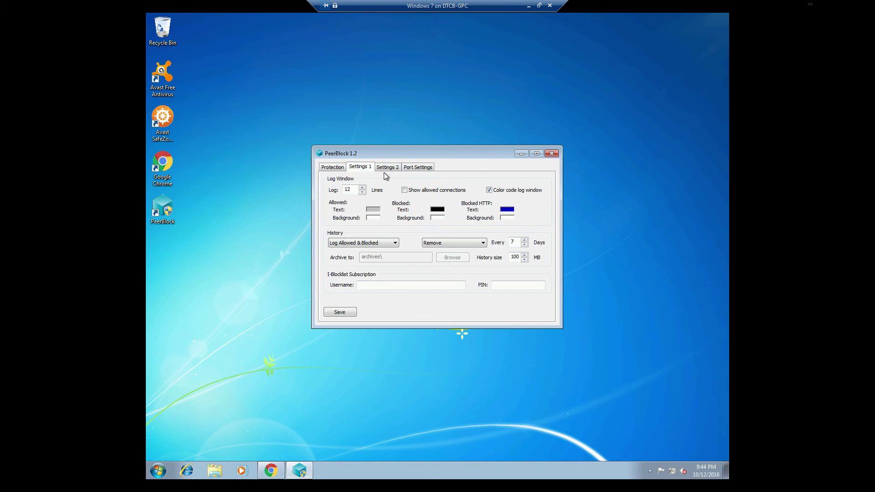
left_click(388, 168)
left_click(424, 167)
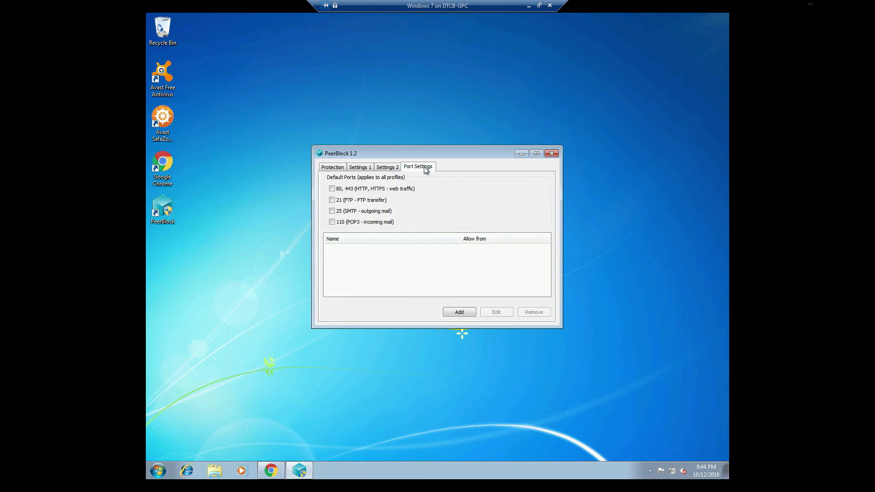
left_click(340, 170)
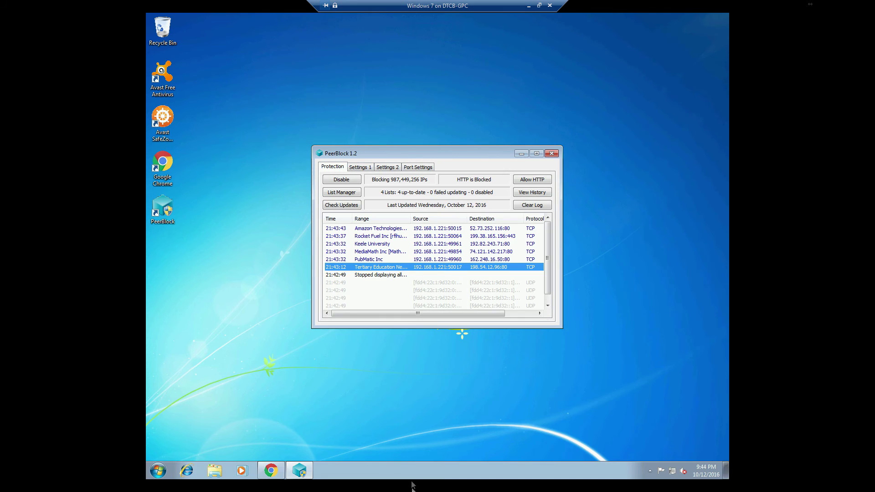
left_click(270, 470)
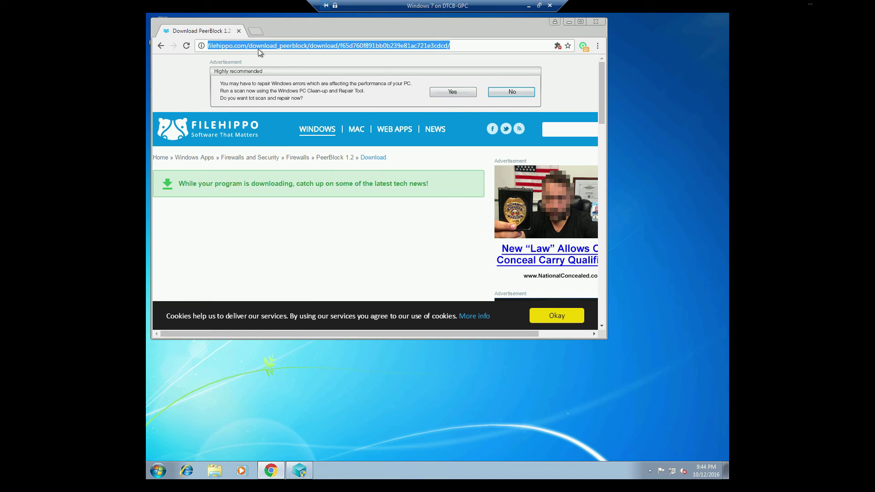
type("amaz.o")
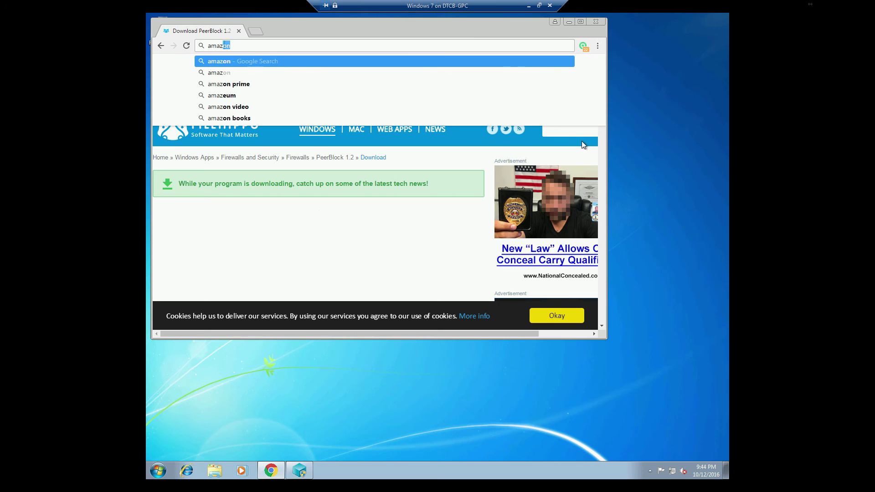
key("BackSpace")
key("BackSpace")
type("on")
key("Return")
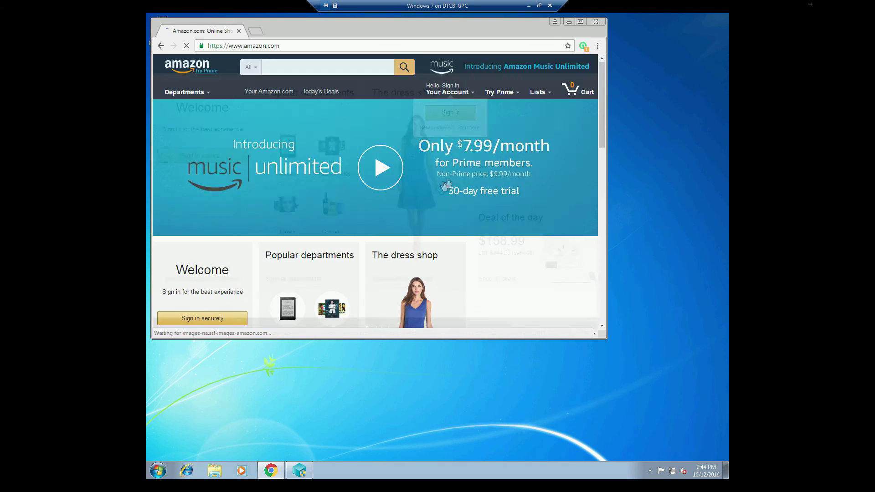
left_click(569, 22)
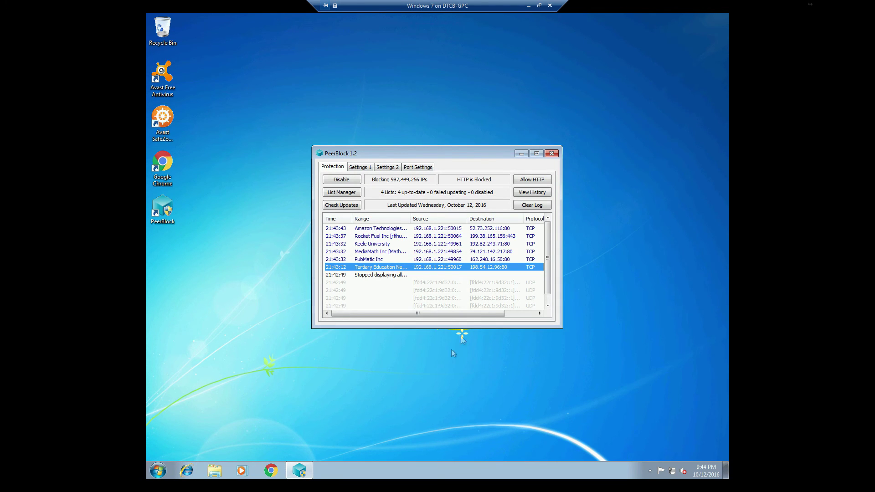
Turn on Start with Windows in PeerBlock's settings, save it, then view Port Settings.
left_click(367, 167)
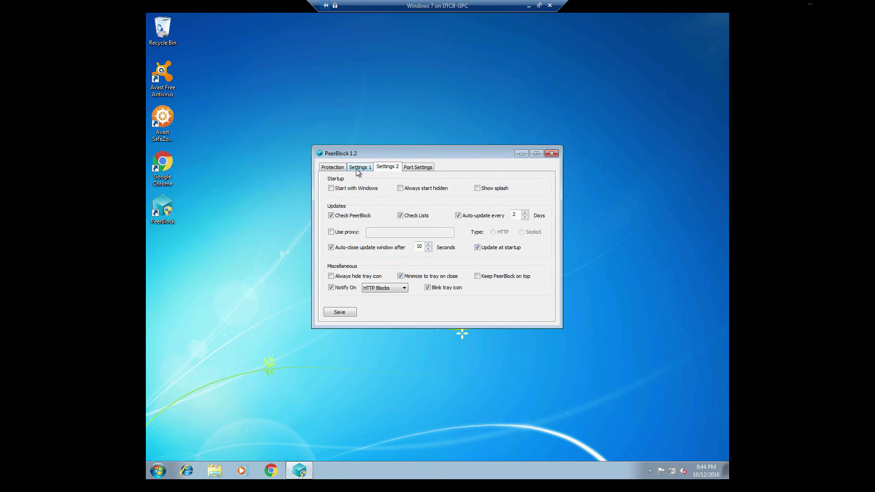
left_click(388, 169)
left_click(357, 169)
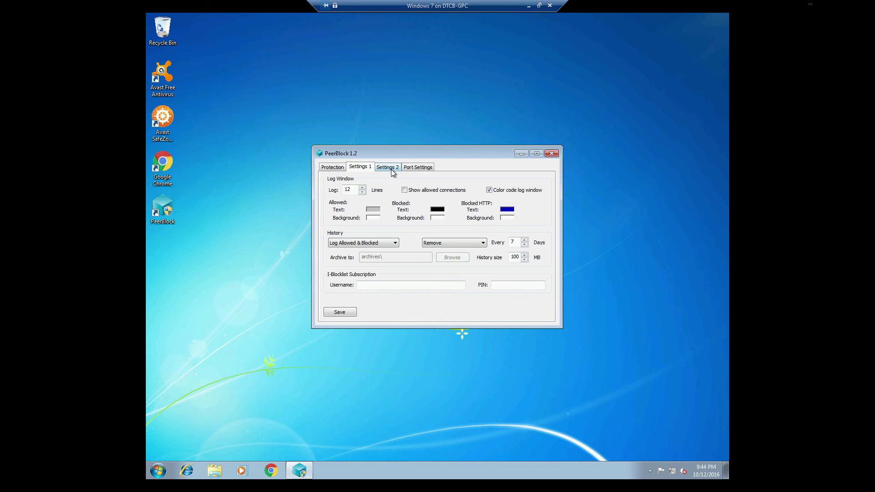
left_click(388, 167)
left_click(359, 167)
left_click(377, 169)
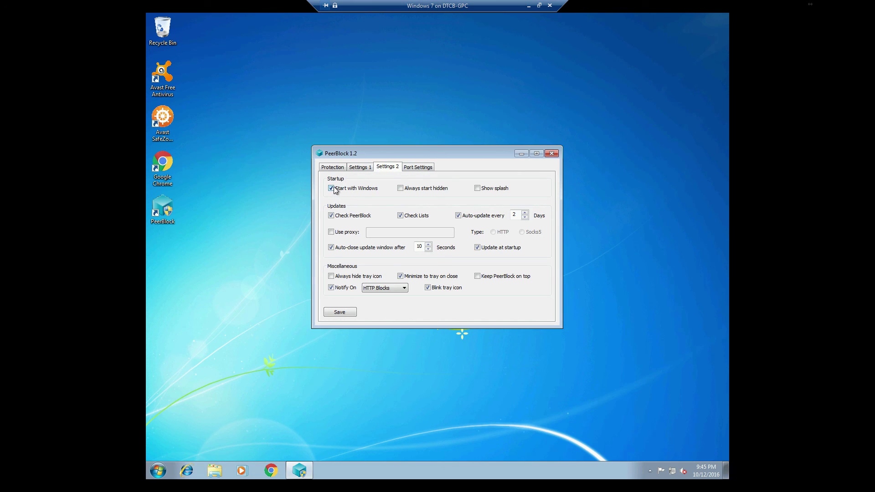
left_click(346, 313)
left_click(419, 170)
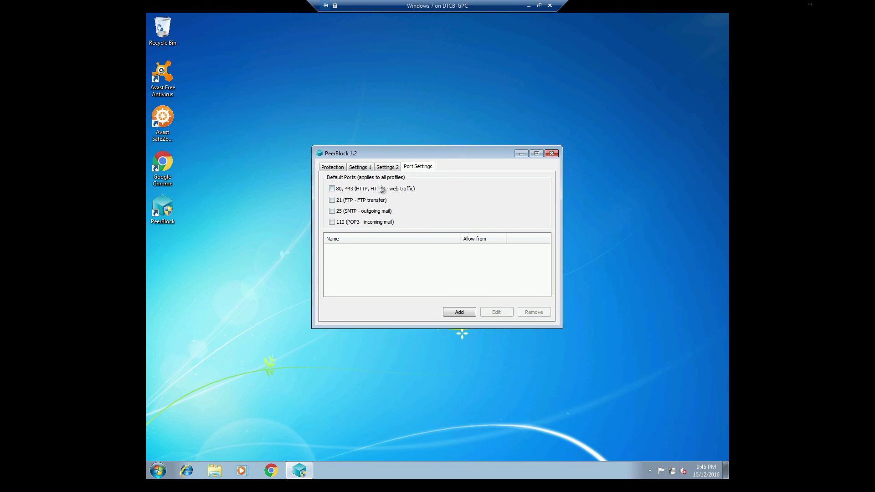
Return to the Protection log and close the PeerBlock window.
left_click(338, 168)
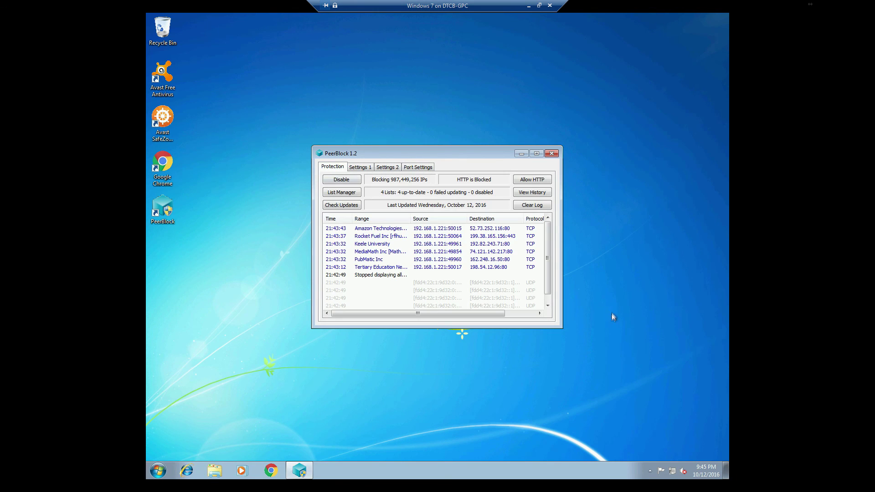
left_click(550, 154)
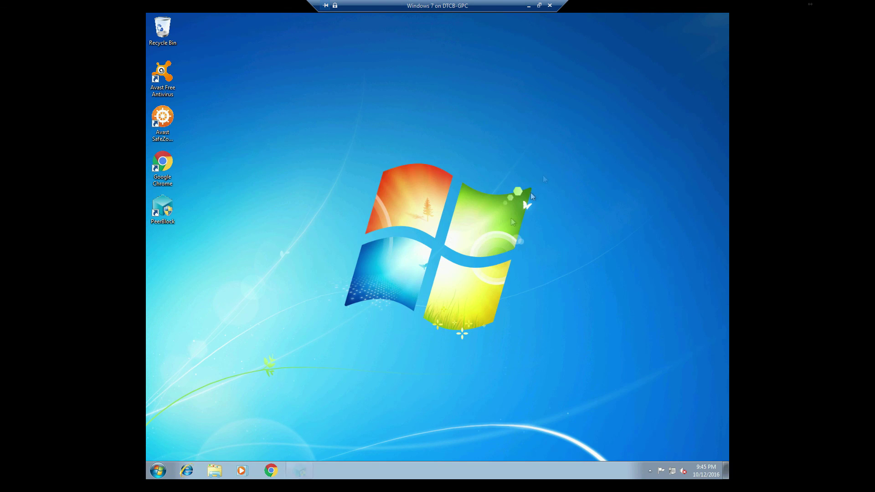